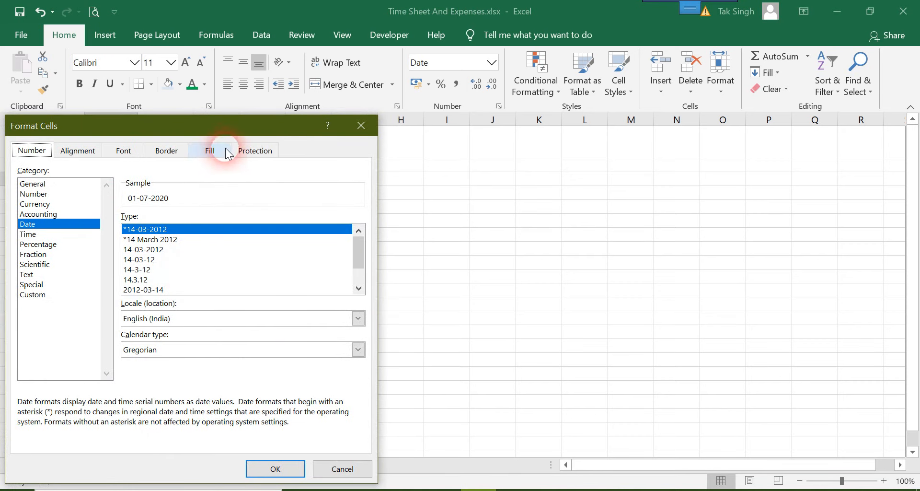
Step: Preview the built-in date formats for the week-ending date in B3, including 14 March 2012, 14-03-12, 14-3-12 and 14.3.12
drag(237, 133, 344, 109)
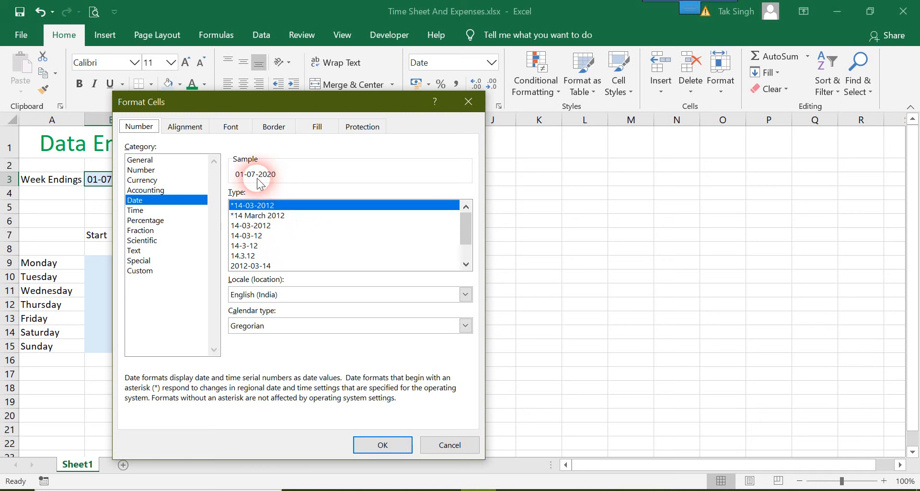
click(284, 216)
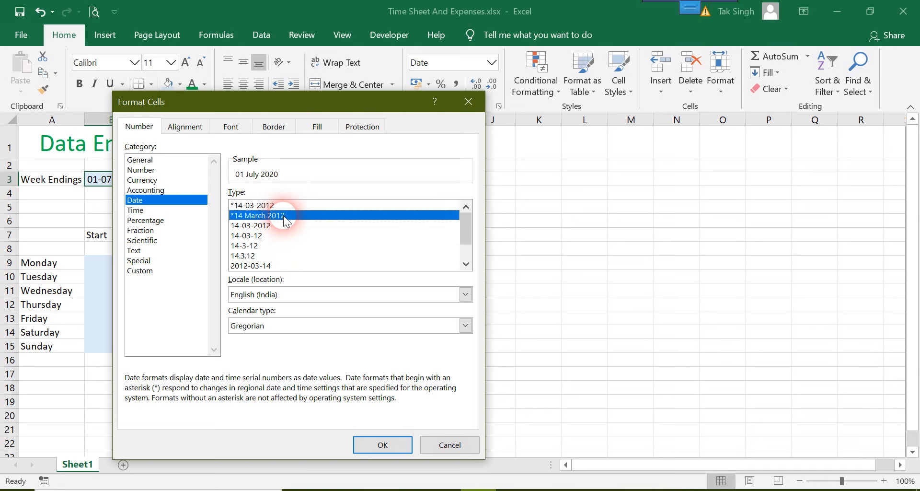
click(253, 206)
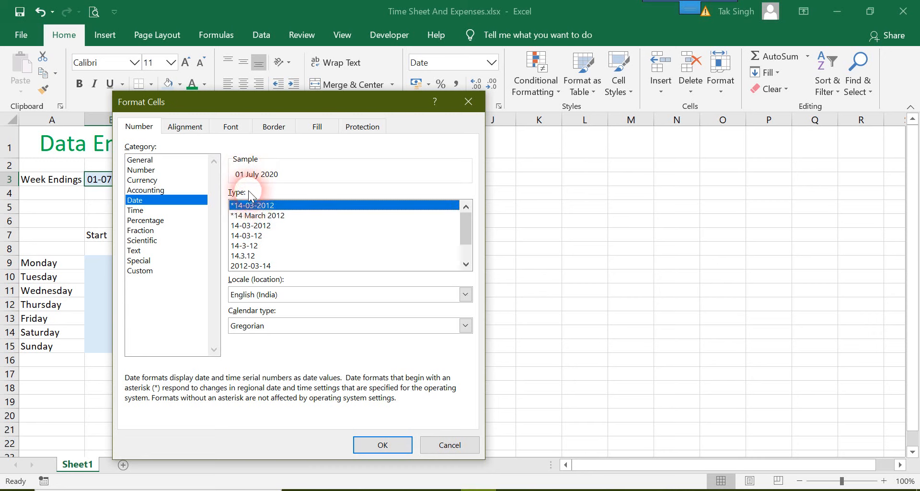
click(257, 216)
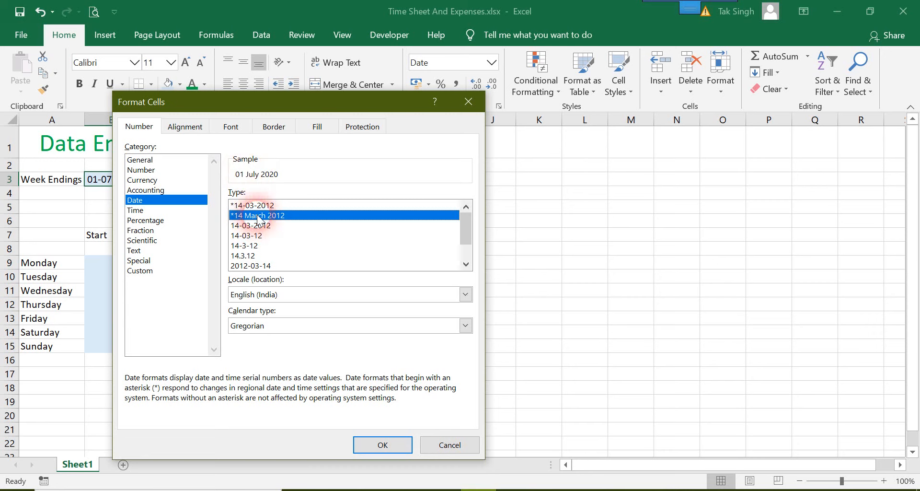
click(253, 206)
click(257, 216)
click(253, 206)
click(258, 225)
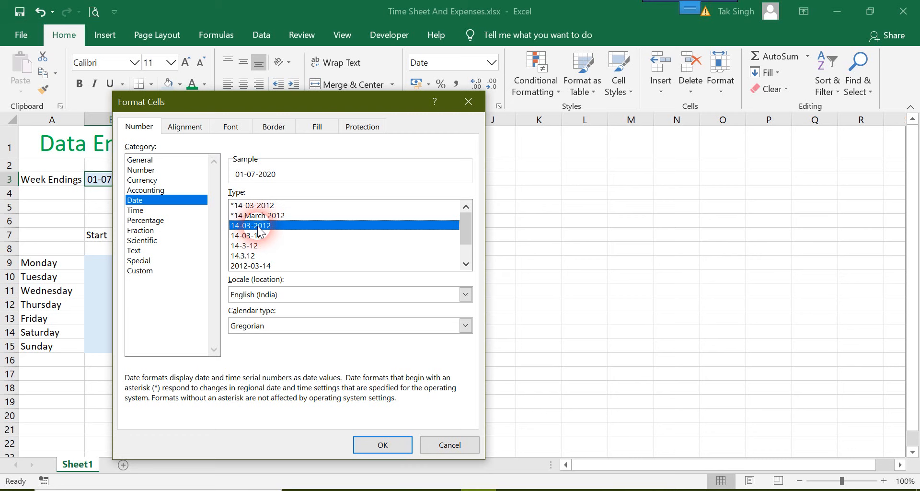
click(255, 235)
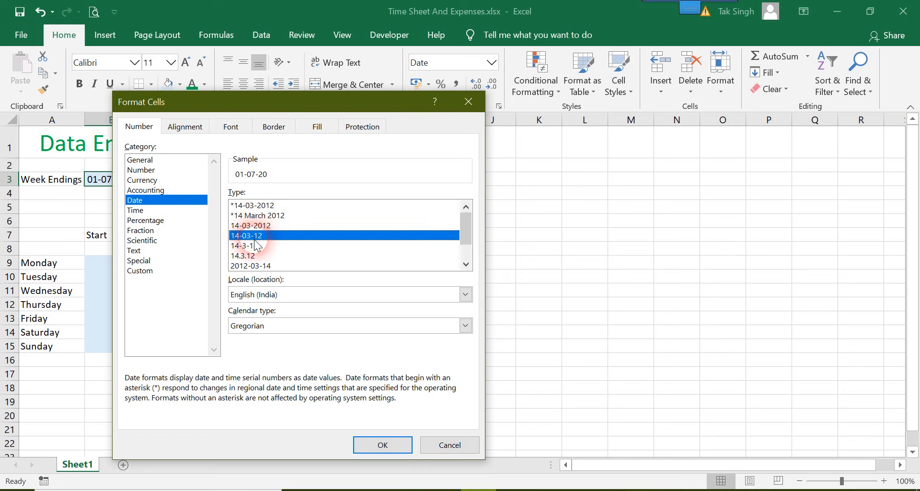
click(254, 246)
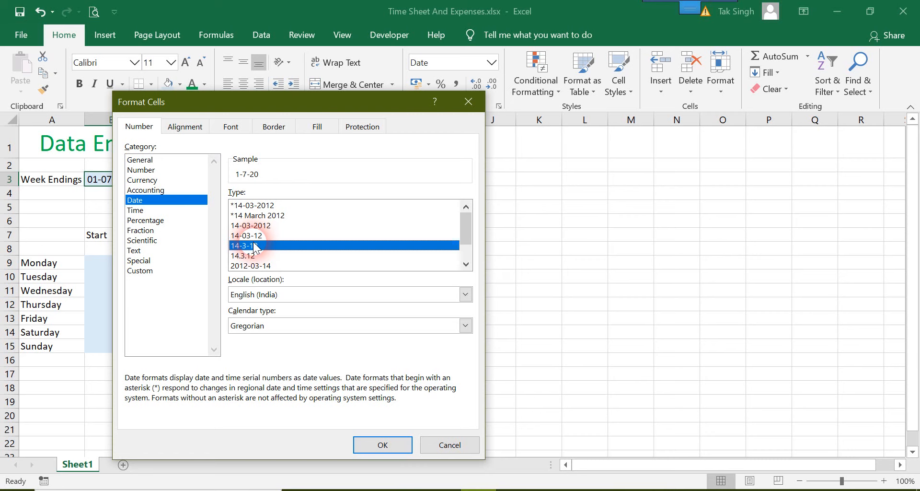
click(255, 256)
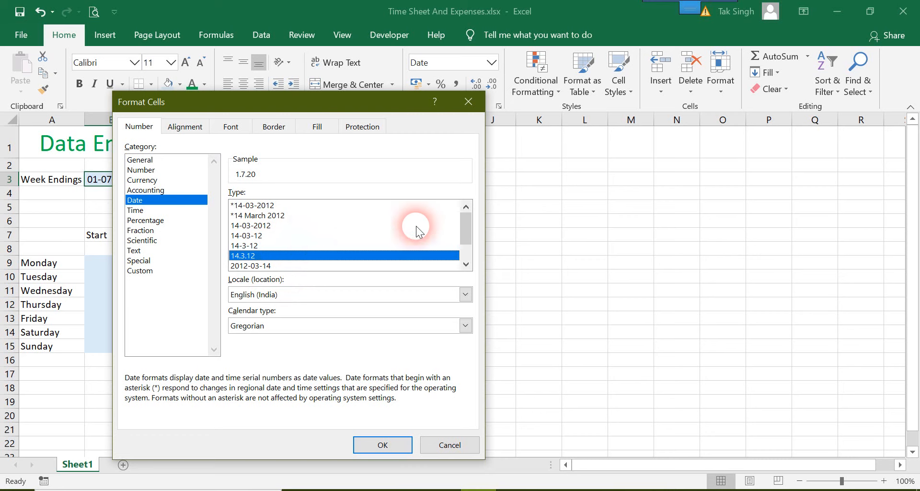
scroll(461, 235, down, 1)
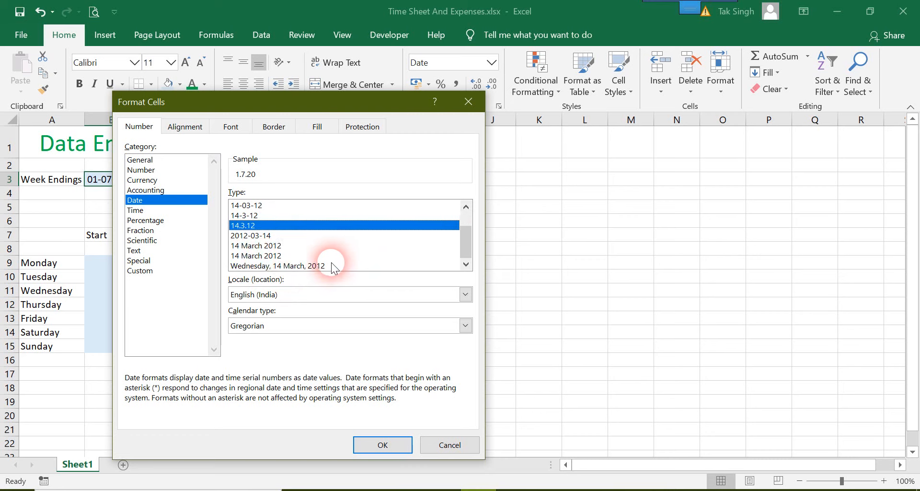
Step: Switch the week-ending date in B3 to a custom number format with the code dd mm yy
click(152, 271)
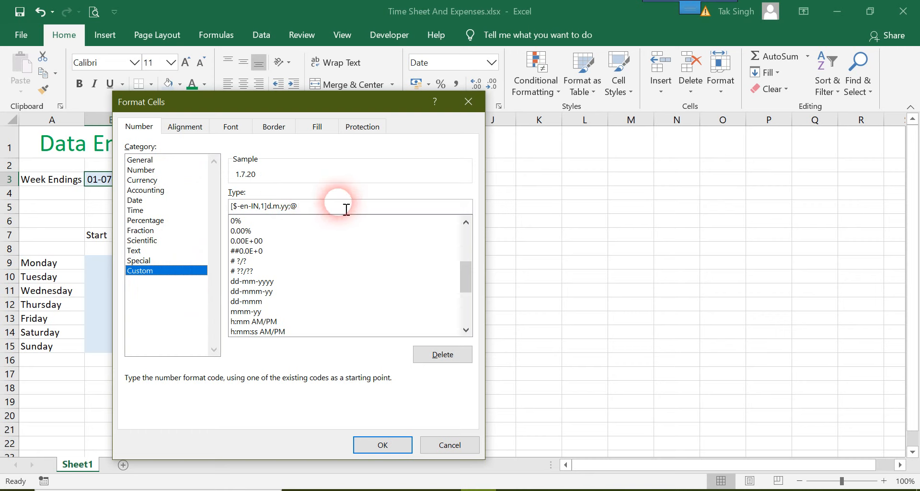
drag(345, 205, 216, 196)
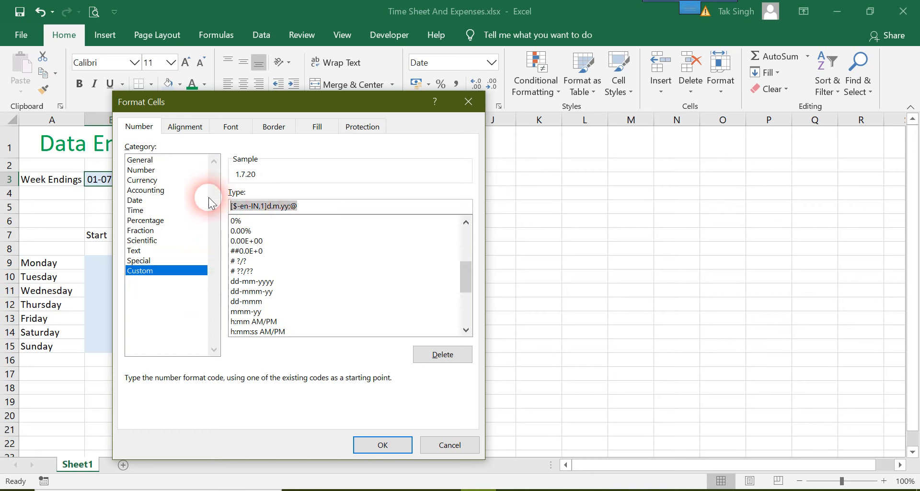
text(dd)
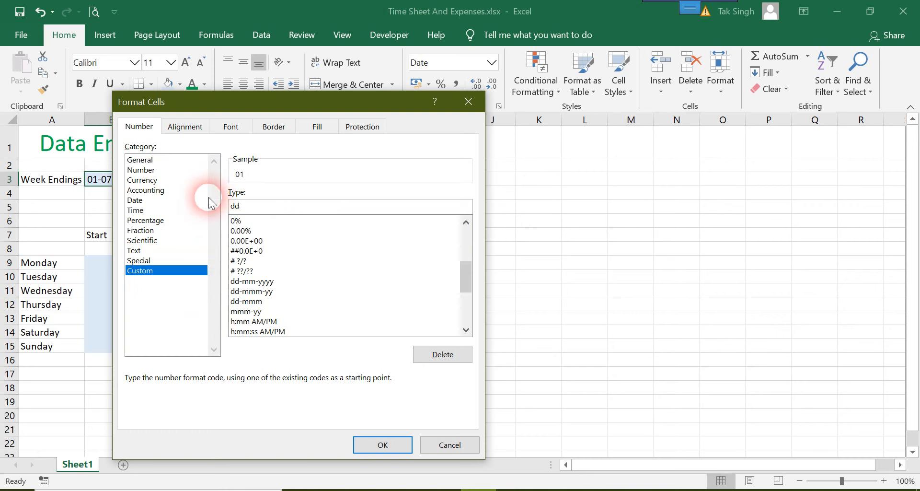
text( mm yy)
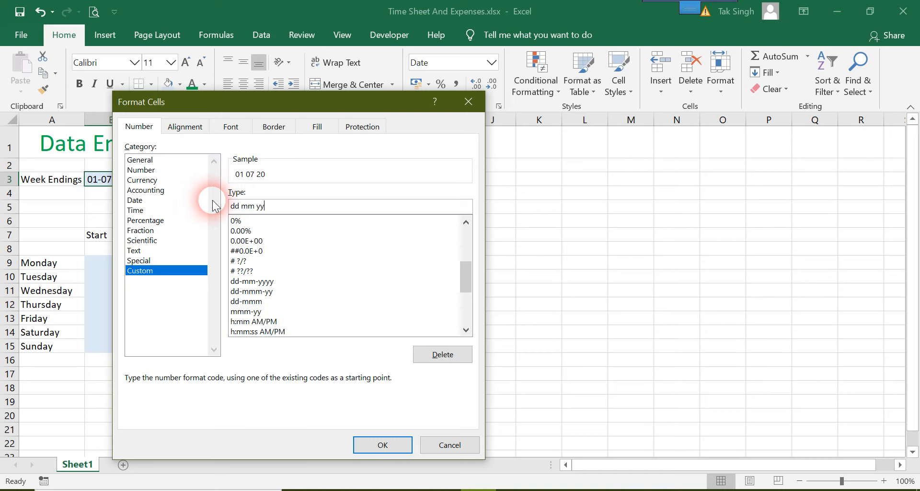
Step: Rewrite the custom date code with hyphens as dd-mm-yy
key(BackSpace)
key(BackSpace)
key(BackSpace)
key(BackSpace)
key(BackSpace)
key(BackSpace)
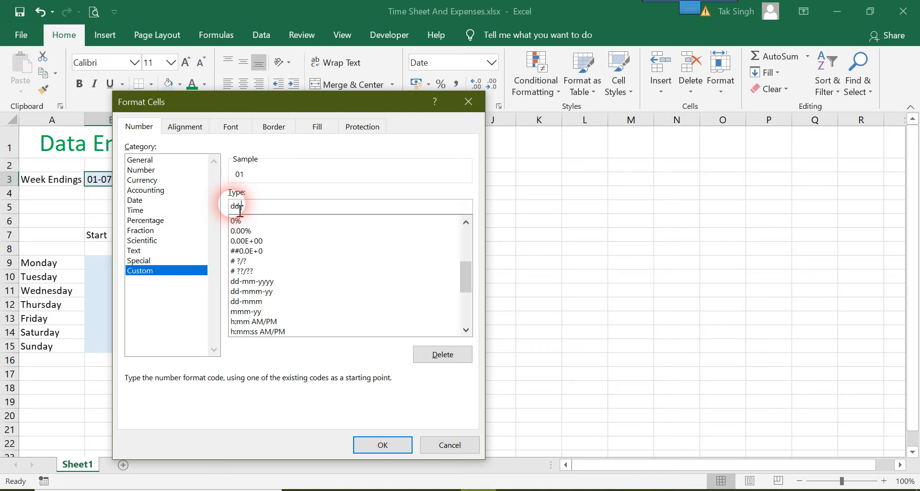
text(-mm-t)
key(BackSpace)
text(yy)
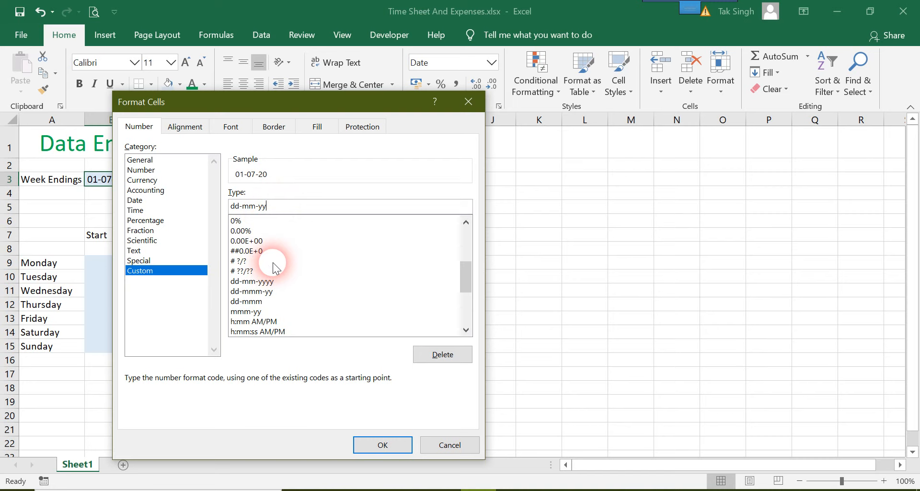
Step: Clear the custom code and replace it with a weekday-name code, trying dddd before shortening it to ddd
key(BackSpace)
key(BackSpace)
key(BackSpace)
key(BackSpace)
key(BackSpace)
key(BackSpace)
key(BackSpace)
key(BackSpace)
text(dd)
key(BackSpace)
text(dd)
text(d)
key(BackSpace)
key(BackSpace)
Step: Try extending the weekday code with a dd day number, a month code and a th suffix
text(-)
text(dd)
text(-)
text(mm)
key(BackSpace)
key(BackSpace)
key(BackSpace)
text(th)
key(BackSpace)
key(BackSpace)
key(BackSpace)
key(BackSpace)
key(BackSpace)
Step: Complete the custom date code as ddd d mmm yyy and apply it to the week-ending date in B3
text(dth)
key(BackSpace)
key(BackSpace)
text(mm)
text(m)
text(m)
key(BackSpace)
text(yyy)
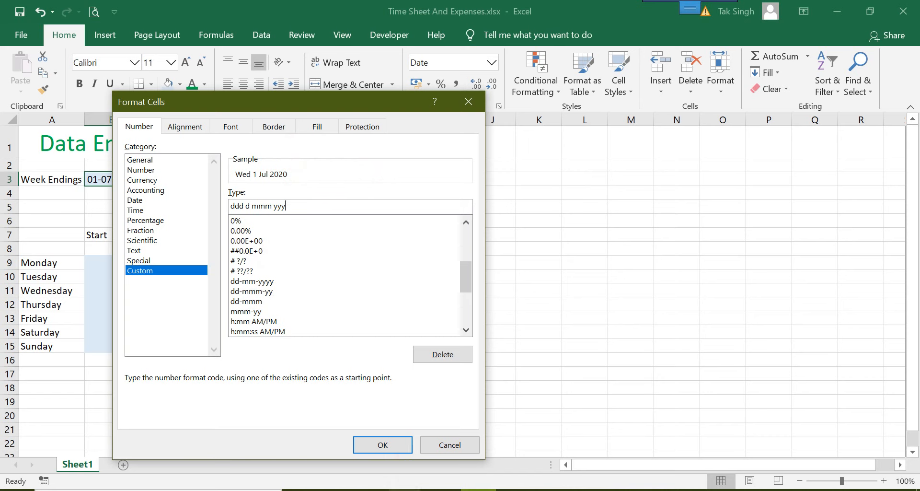
click(386, 444)
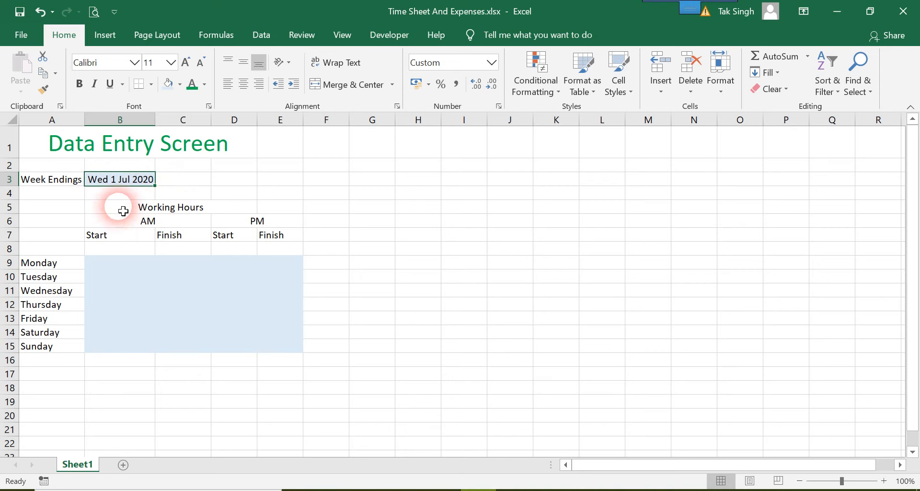
Step: Enter 09:00 as Monday's AM start time in B9
click(112, 269)
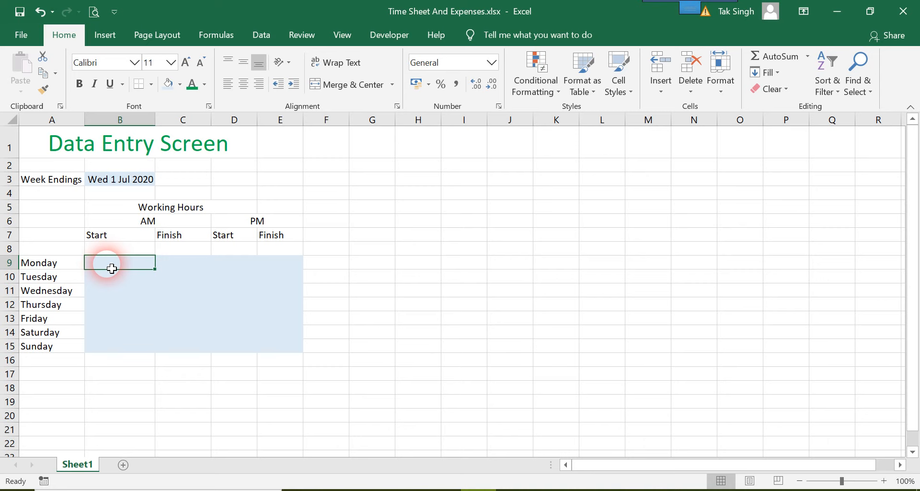
text(09:00)
key(Return)
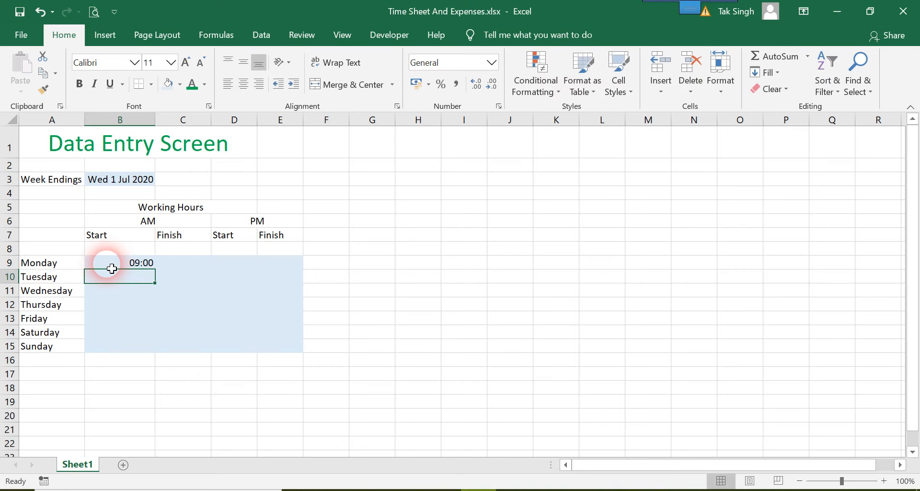
Step: Try to autofill Monday's AM start time down through Sunday, and undo the fill
click(123, 267)
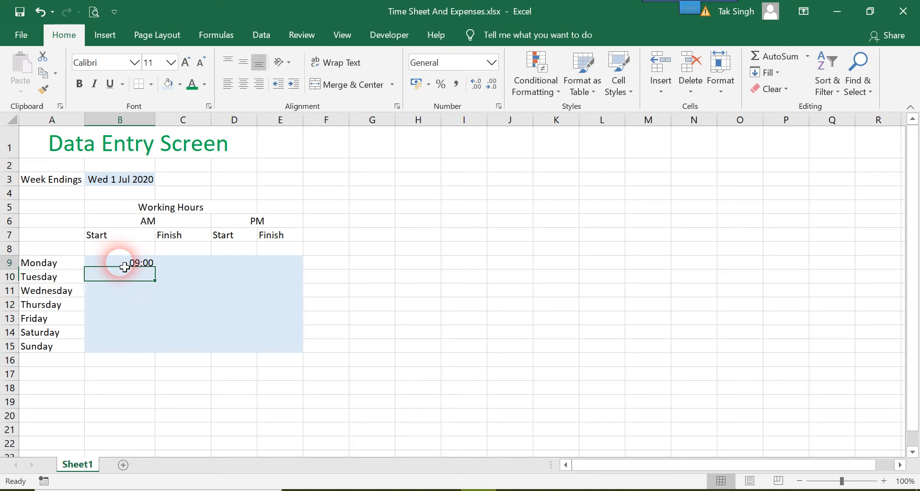
drag(160, 275, 140, 352)
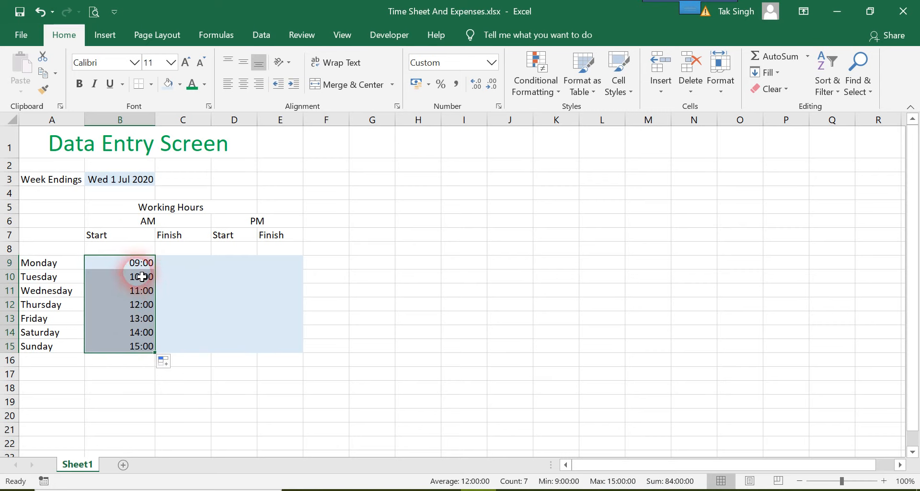
key(ctrl+z)
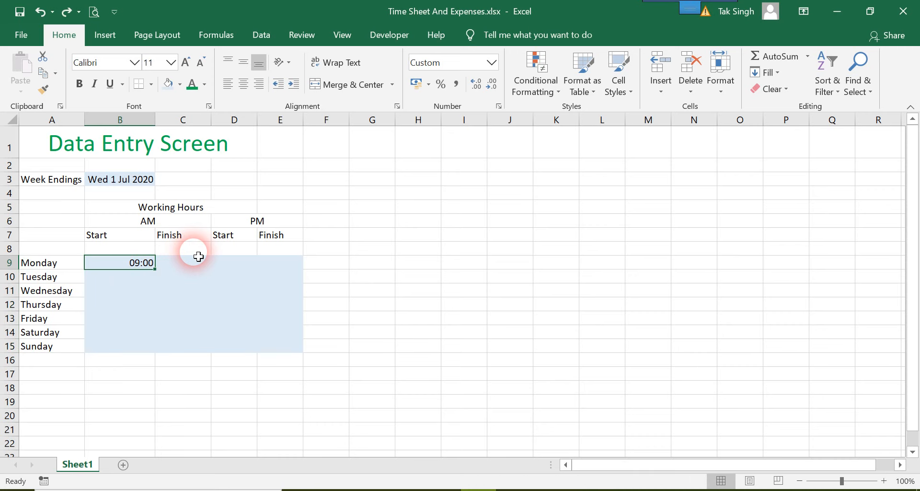
Step: Copy Monday's AM start time from B9 into the Tuesday to Sunday start cells B10:B15
key(ctrl+c)
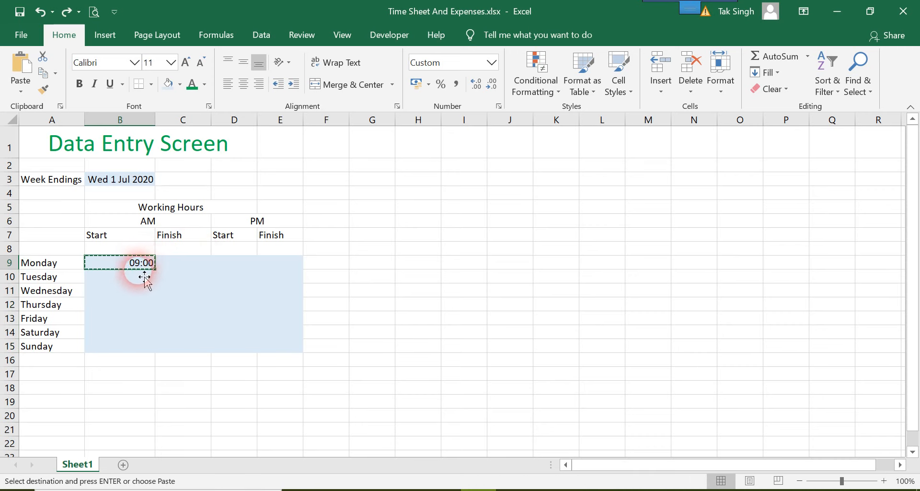
drag(135, 282, 130, 348)
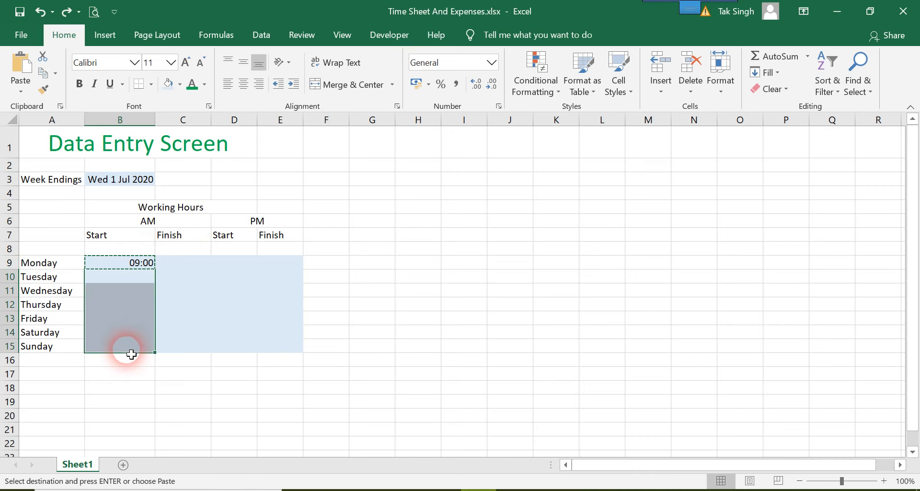
key(ctrl+v)
click(197, 324)
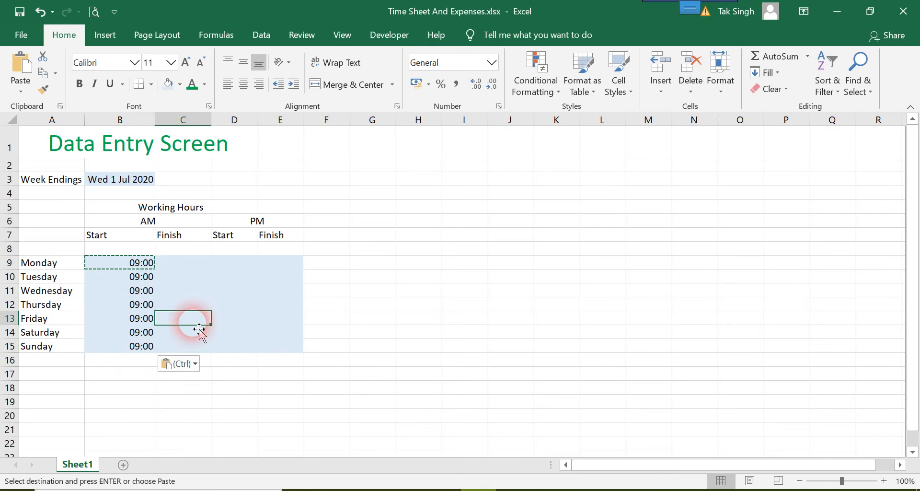
click(179, 267)
key(Escape)
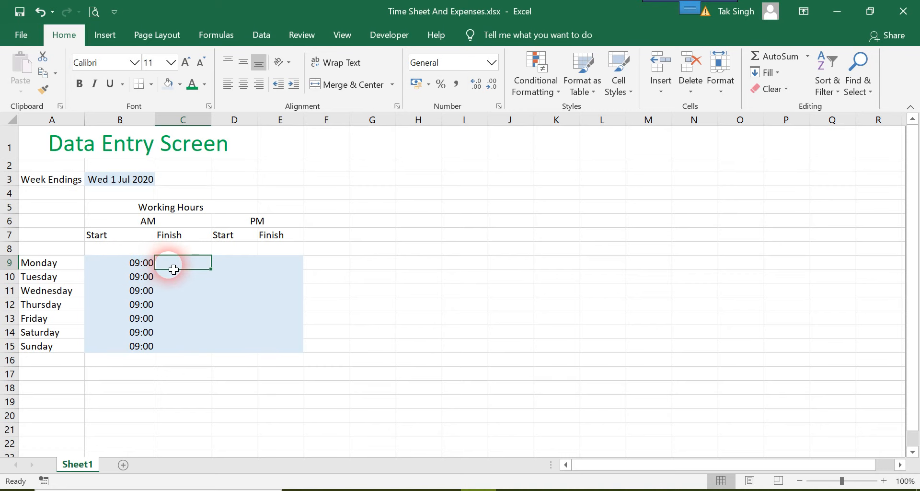
Step: Open the cell formatting for Monday's AM start time in B9 and preview the 13:30:55 and 1.30.55 PM time formats
right_click(135, 265)
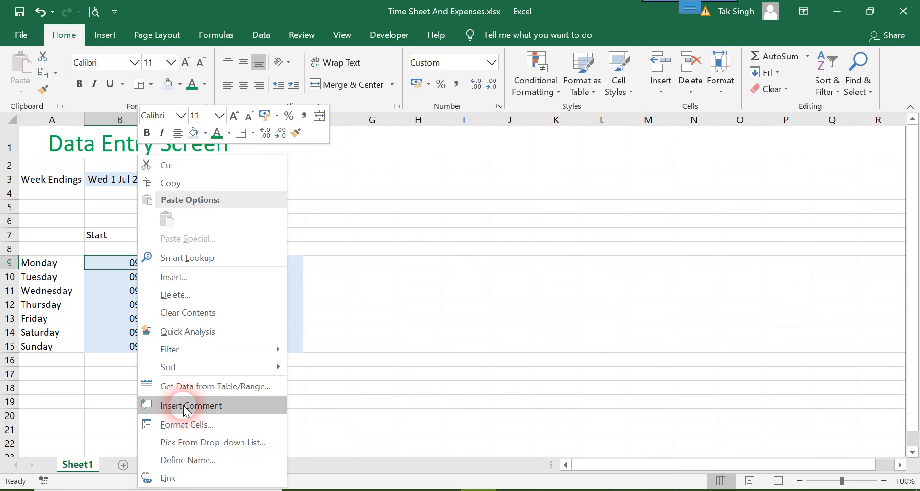
click(192, 426)
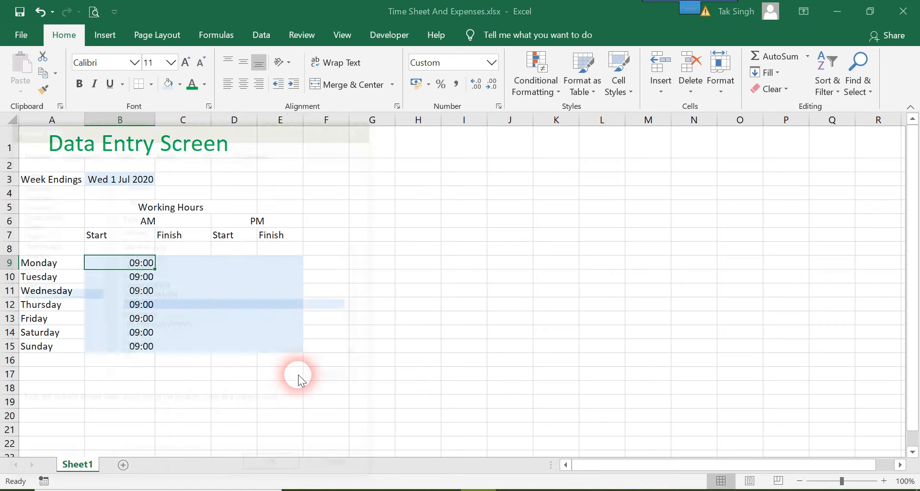
drag(239, 117, 439, 117)
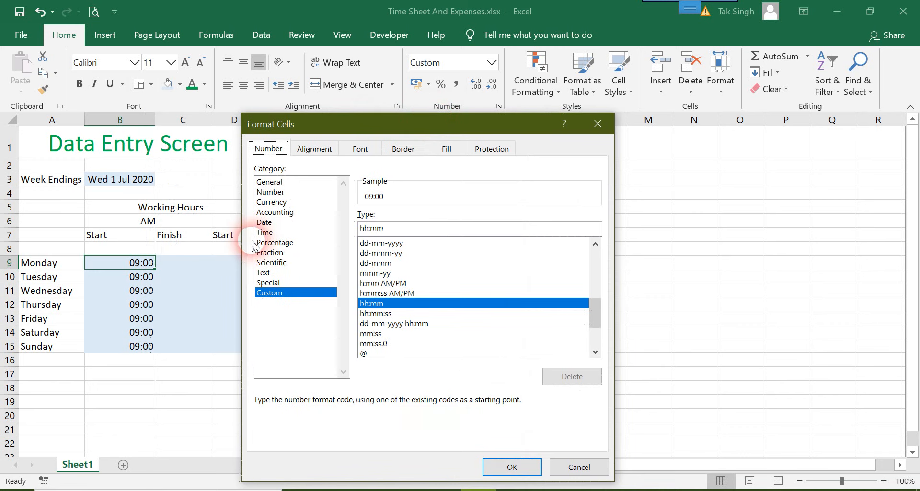
click(266, 232)
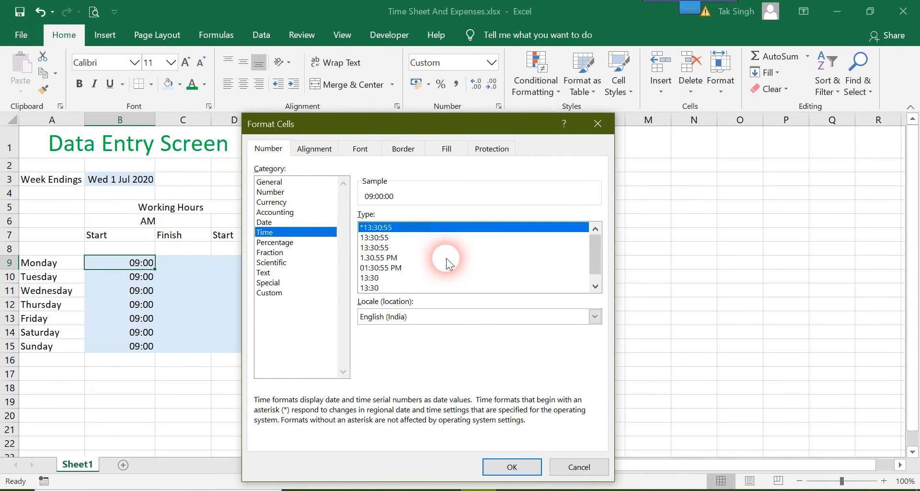
click(403, 258)
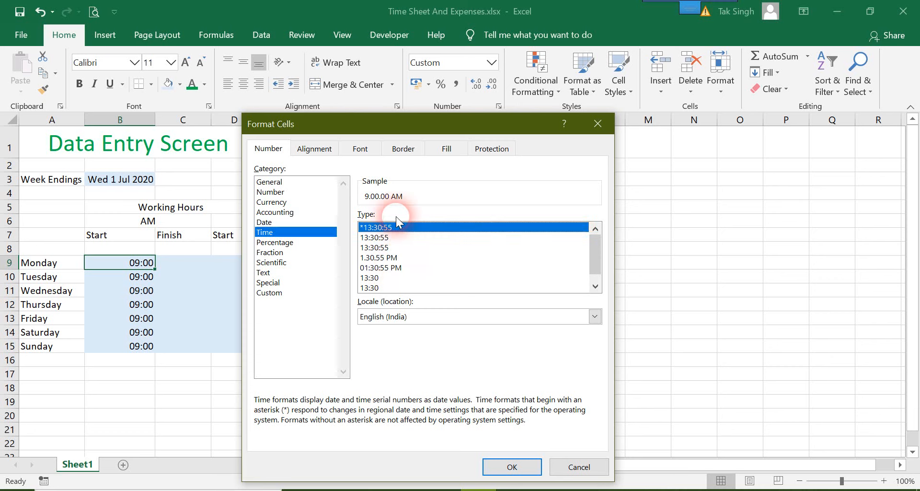
click(387, 249)
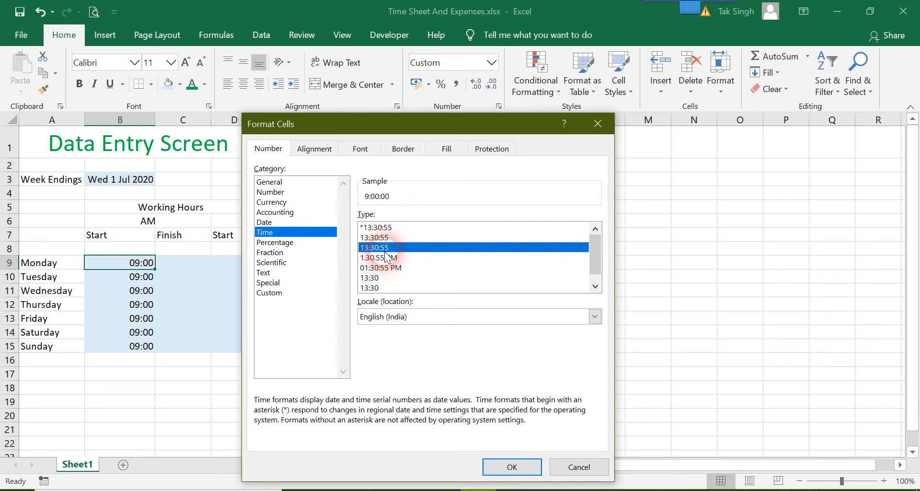
click(385, 258)
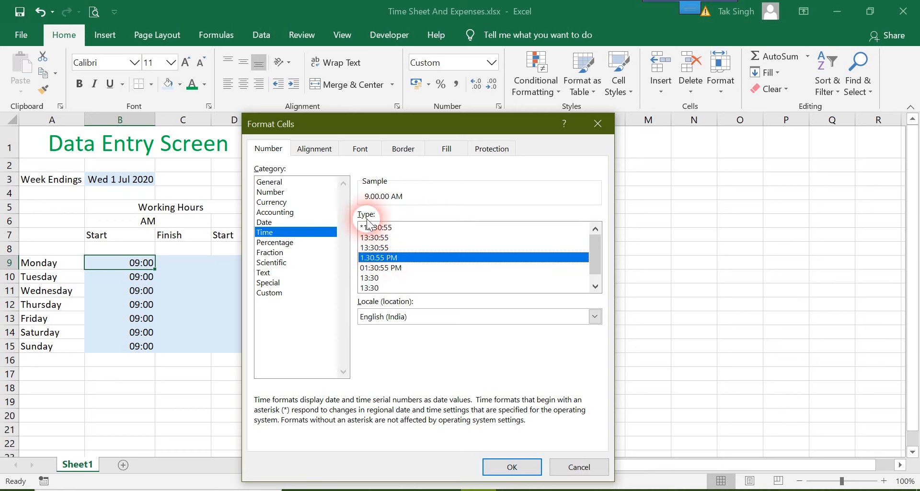
Step: Apply the custom number format hh:mm:ss to Monday's AM start time in B9
click(283, 294)
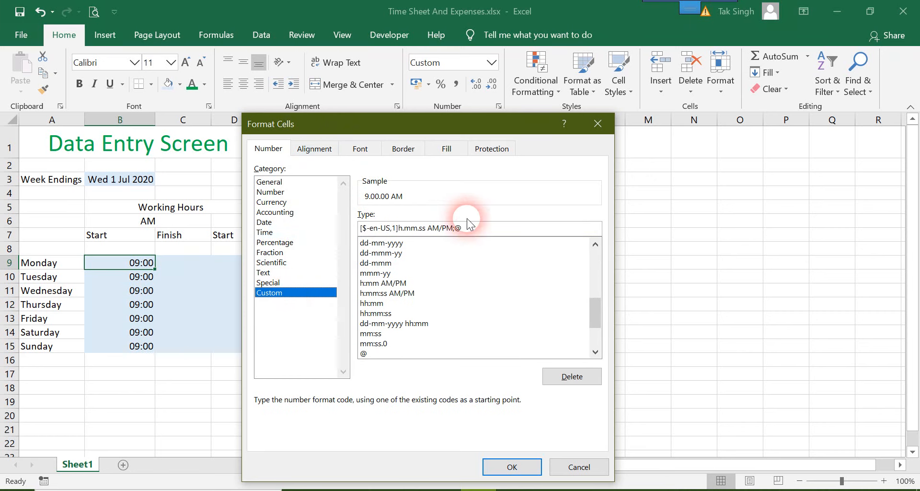
drag(487, 230, 360, 229)
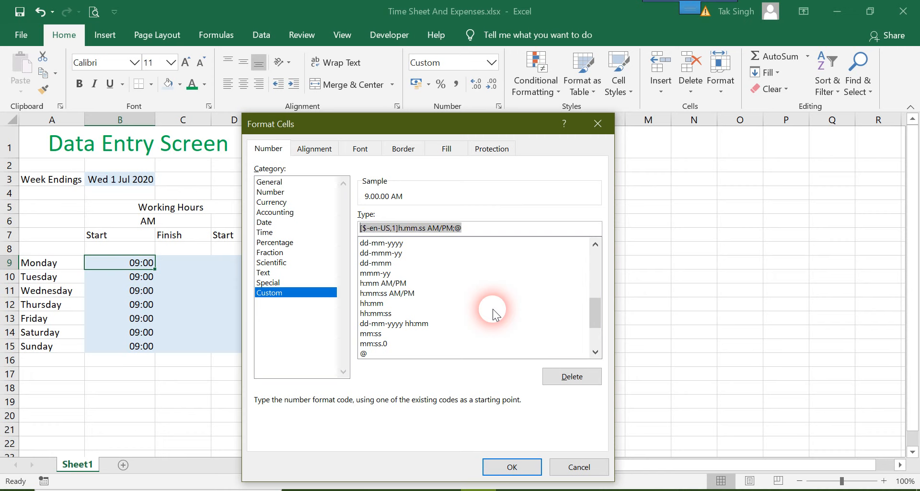
text(hh:mm)
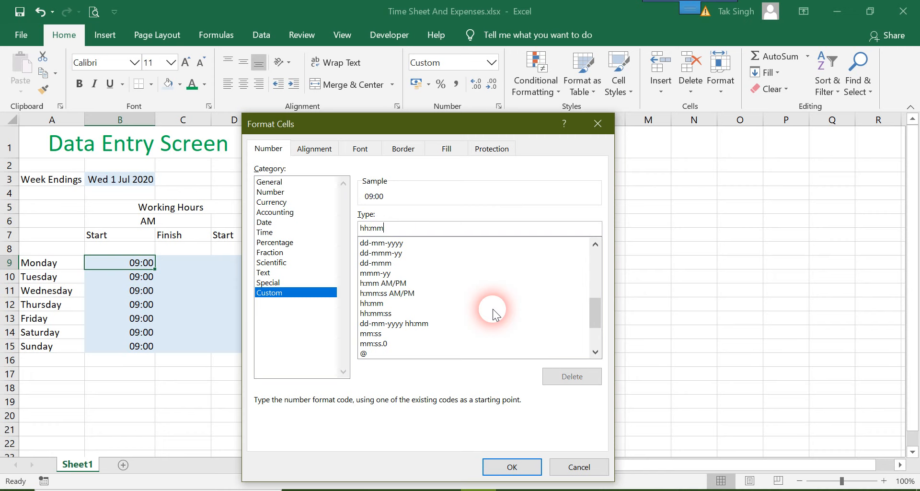
text(:ss)
key(Return)
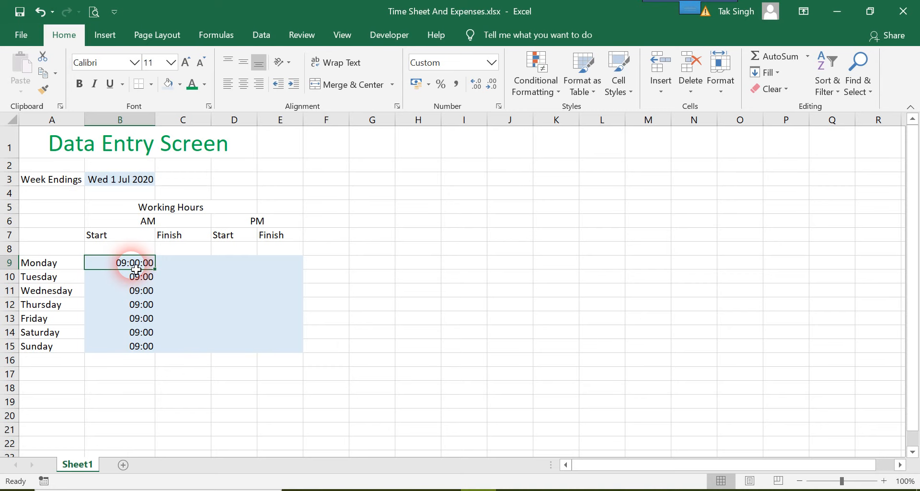
Step: Change the custom number format of Monday's AM start time in B9 to hours and minutes only, without seconds
right_click(136, 269)
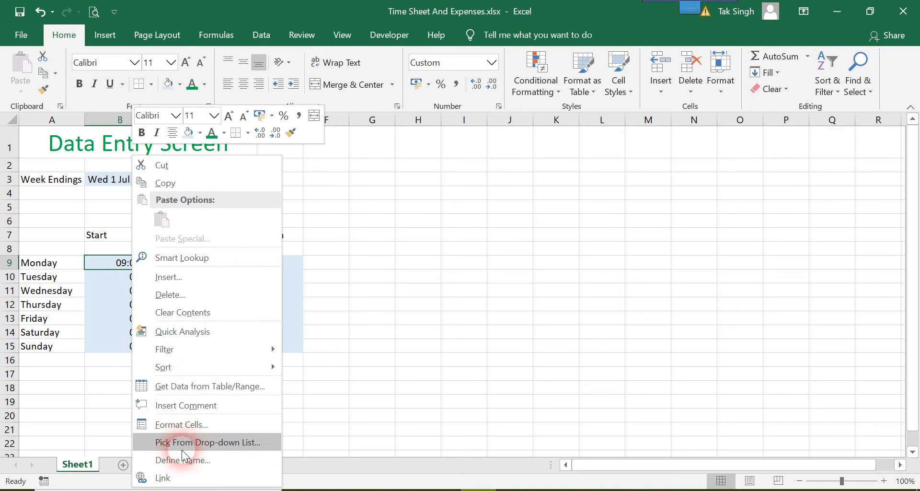
click(191, 424)
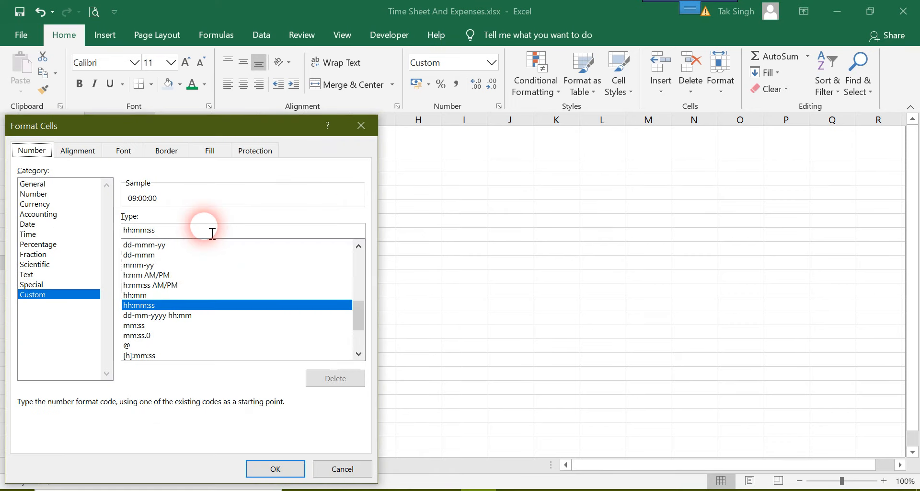
click(208, 237)
key(BackSpace)
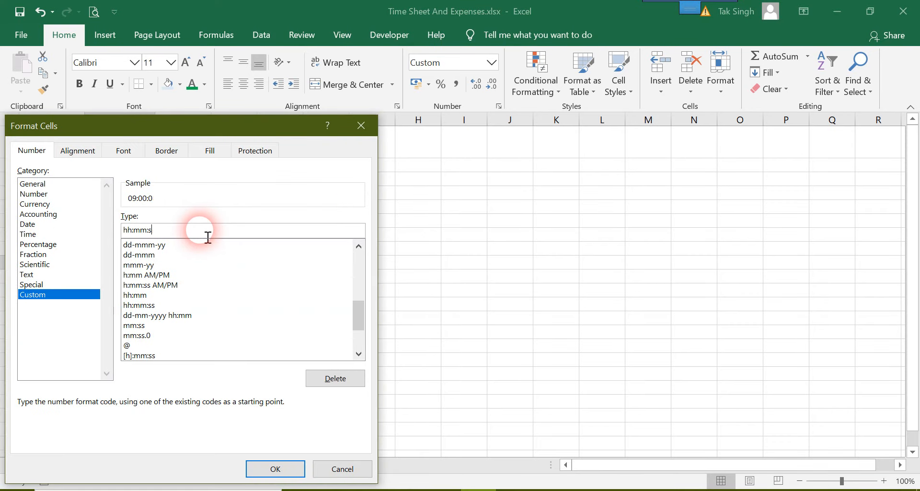
key(BackSpace)
key(Return)
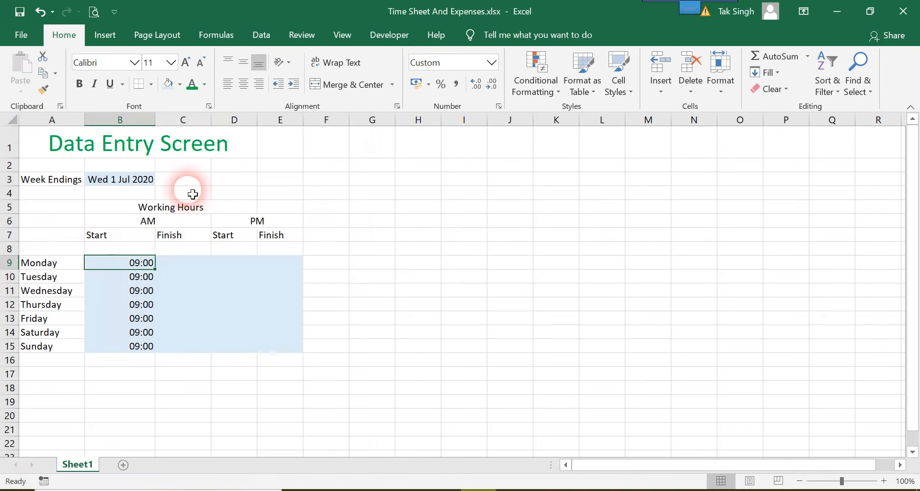
Step: Enter 12:00 as Monday's AM finish time in C9
click(182, 263)
text(12:00)
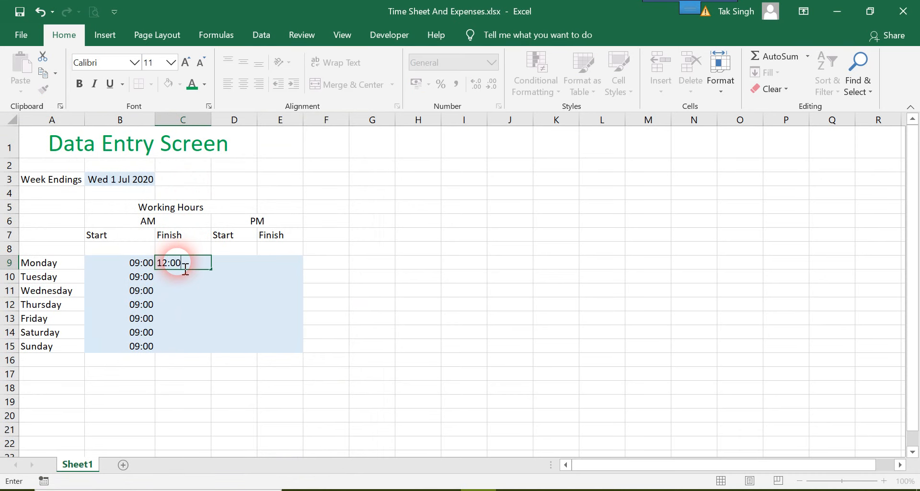
key(Return)
Step: Copy Monday's AM finish time from C9 into the Tuesday to Sunday finish cells C10:C15
click(182, 266)
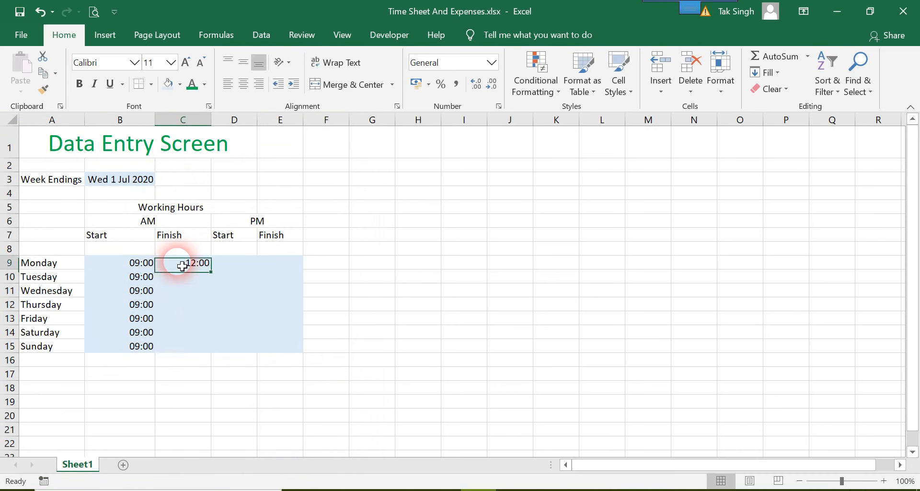
key(ctrl+c)
key(Down)
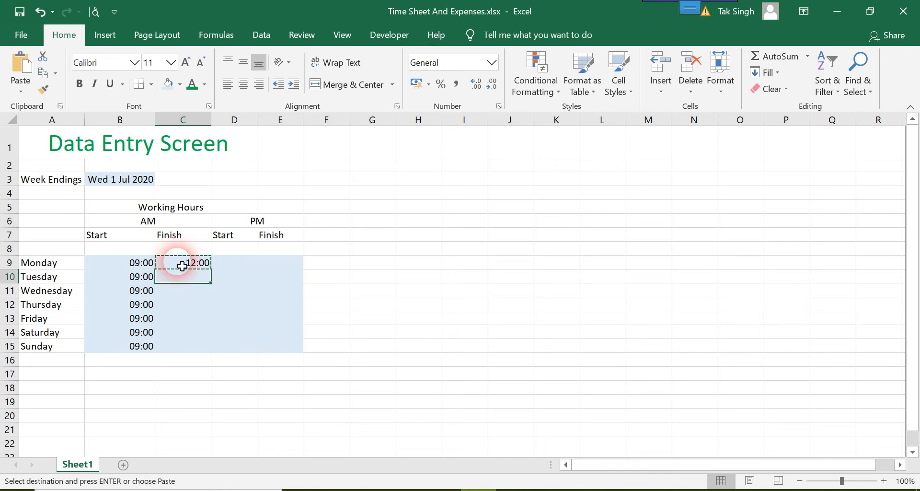
key(shift+Down)
key(shift+Down)
key(shift+Down)
key(shift+Down)
key(shift+Down)
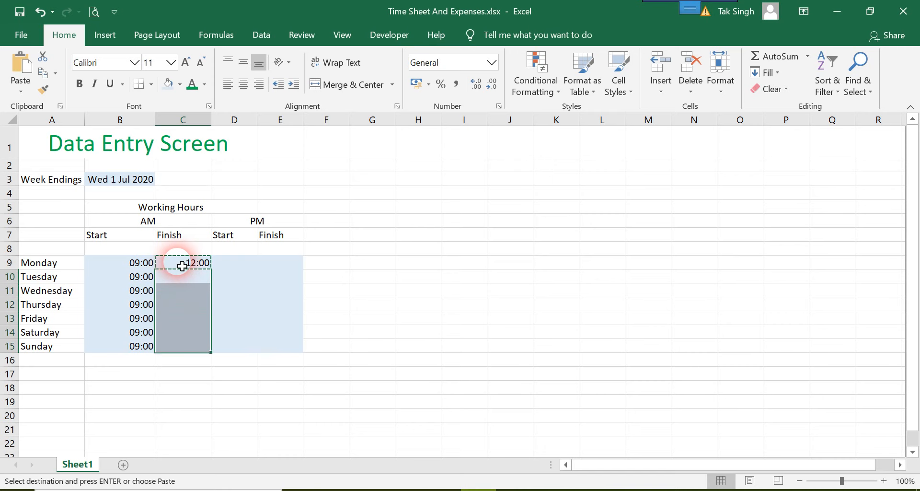
key(ctrl+v)
Step: Copy all the AM start and finish times in B9:C15 into the PM columns D9:E15
key(Right)
key(Up)
key(Left)
key(Left)
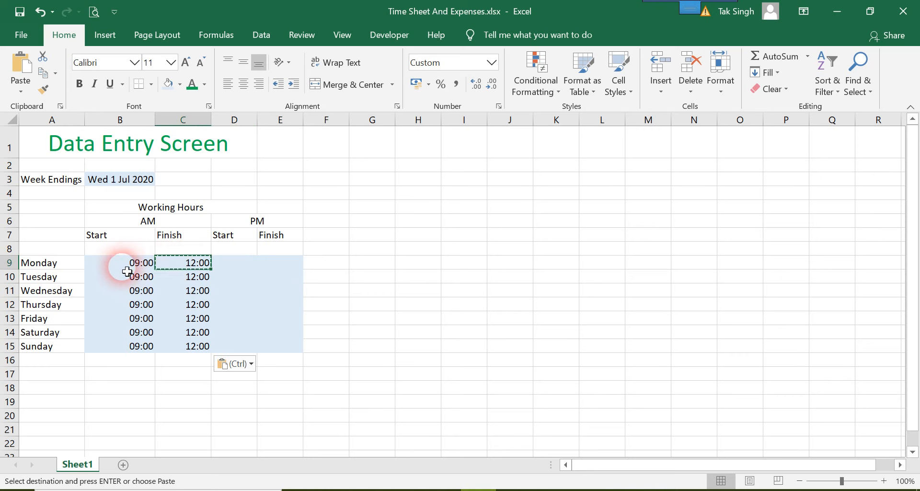
shift+click(205, 345)
key(ctrl+c)
key(Right)
key(Right)
key(ctrl+v)
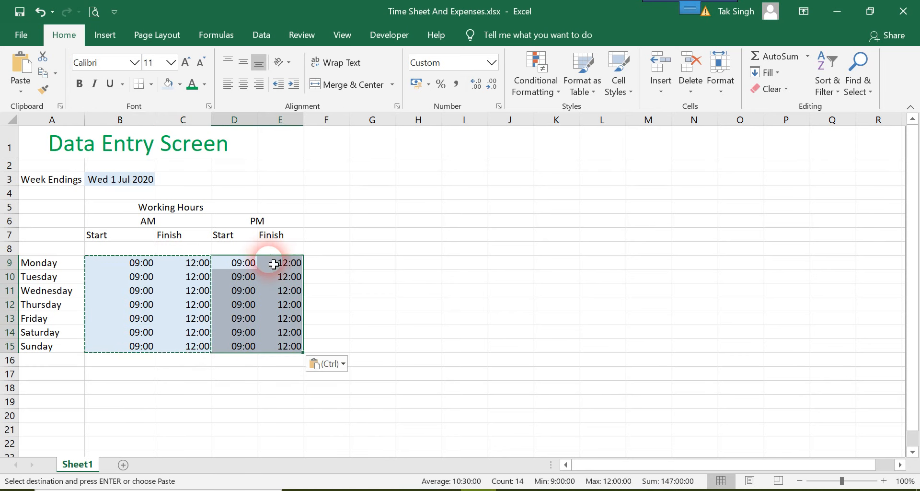
Step: Change Monday's PM start time in D9 to 13:00
click(251, 265)
double_click(252, 263)
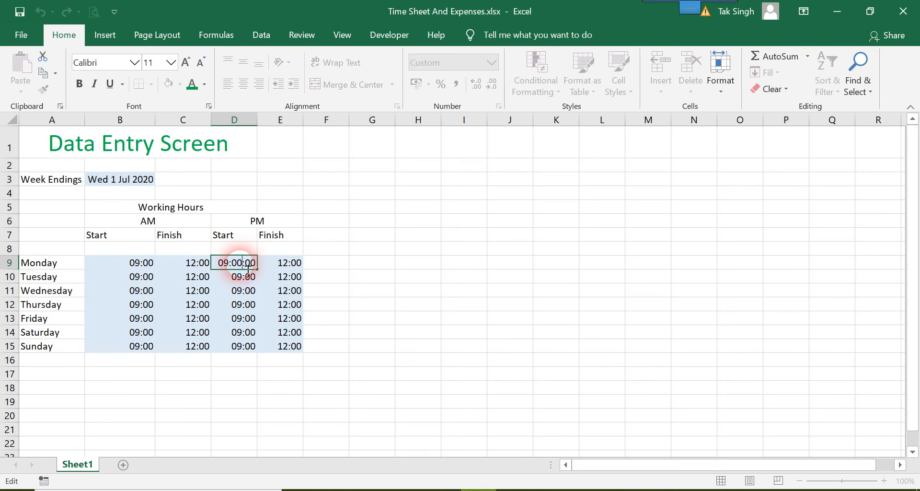
click(242, 263)
double_click(233, 269)
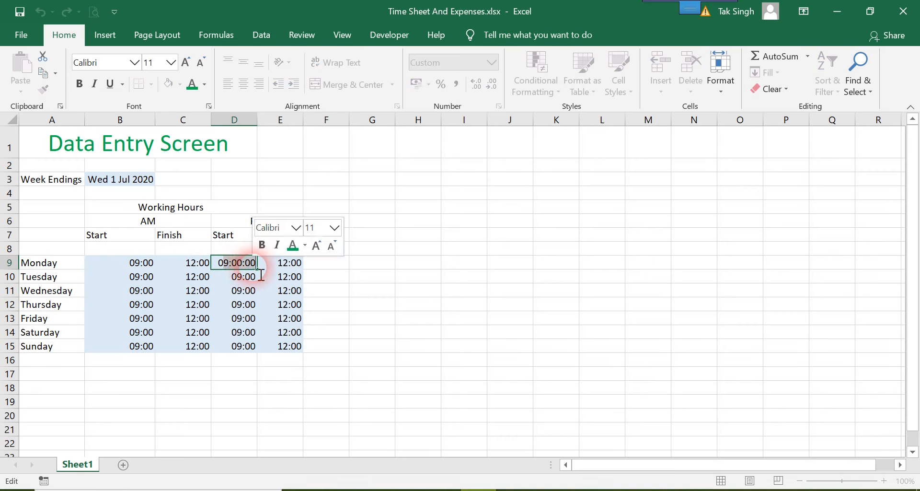
click(235, 269)
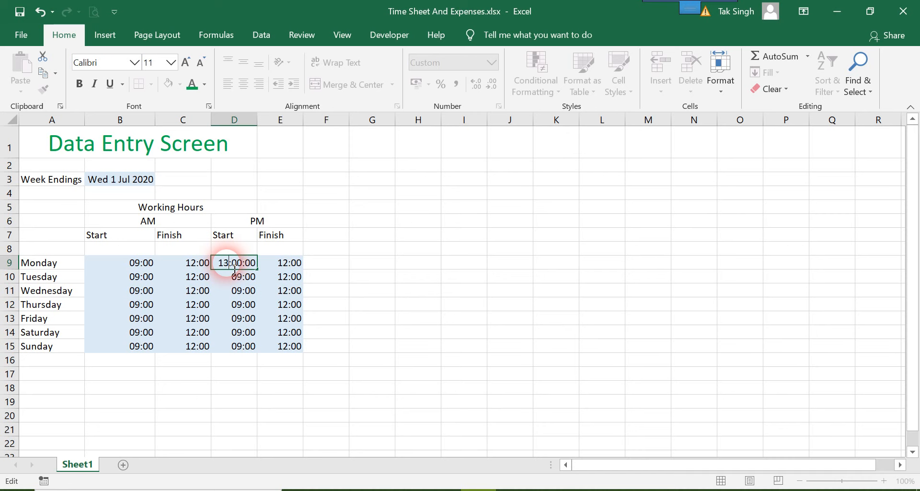
key(Return)
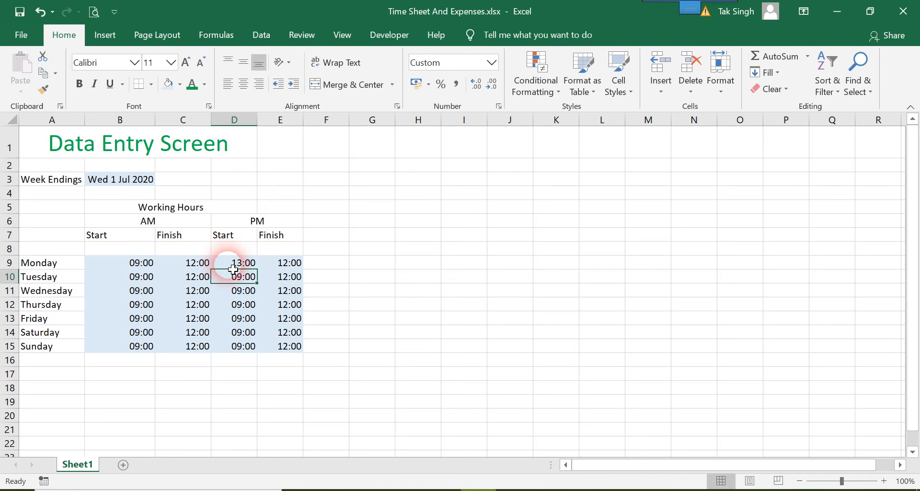
Step: Copy Monday's PM start time from D9 down through Sunday in D15
click(240, 267)
key(ctrl+c)
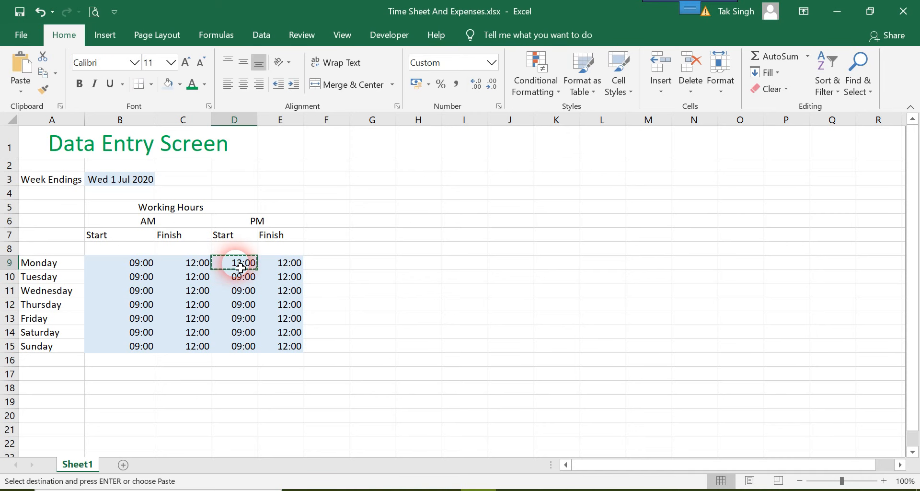
key(shift+Down)
key(shift+Down)
key(shift+Down)
key(shift+Down)
key(shift+Down)
key(shift+Down)
key(ctrl+v)
Step: Enter 17:00 as Monday's PM finish time in E9
key(Right)
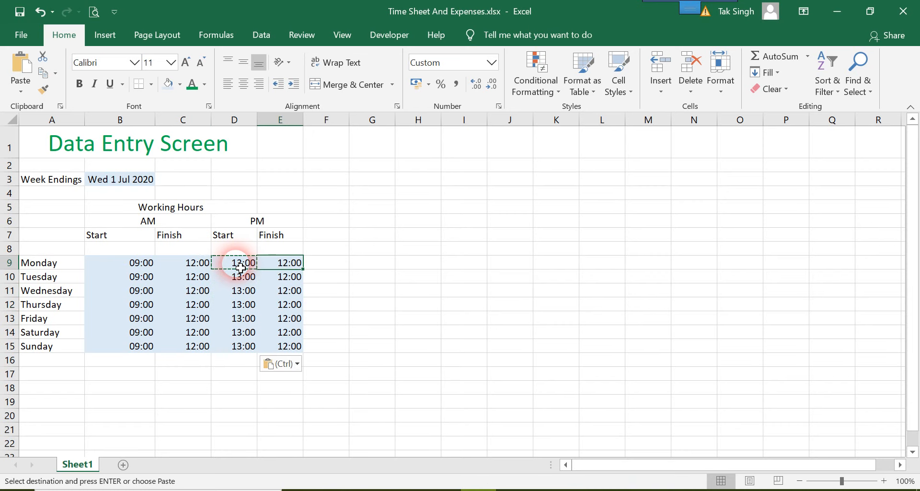
text(1)
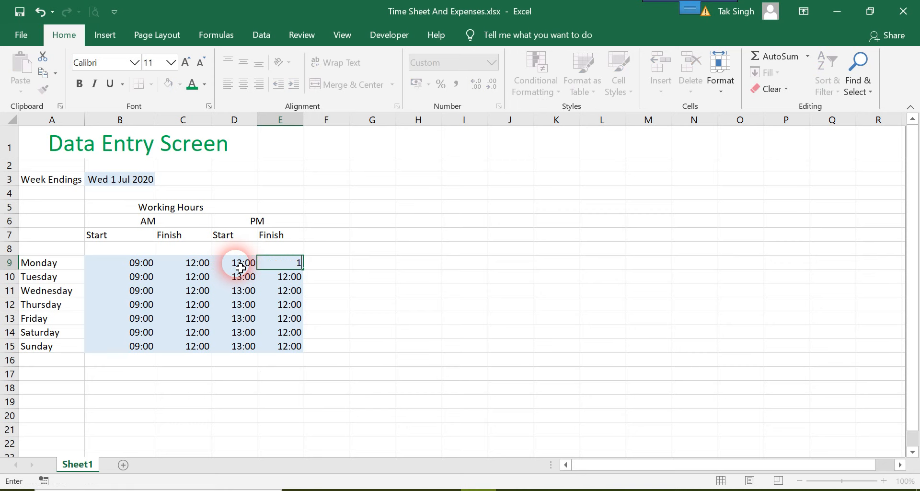
text(5:00)
key(Return)
Step: Copy Monday's PM finish time from E9 into the Tuesday to Sunday finish cells E10:E15 and clear the copy selection
key(Up)
key(ctrl+c)
key(Down)
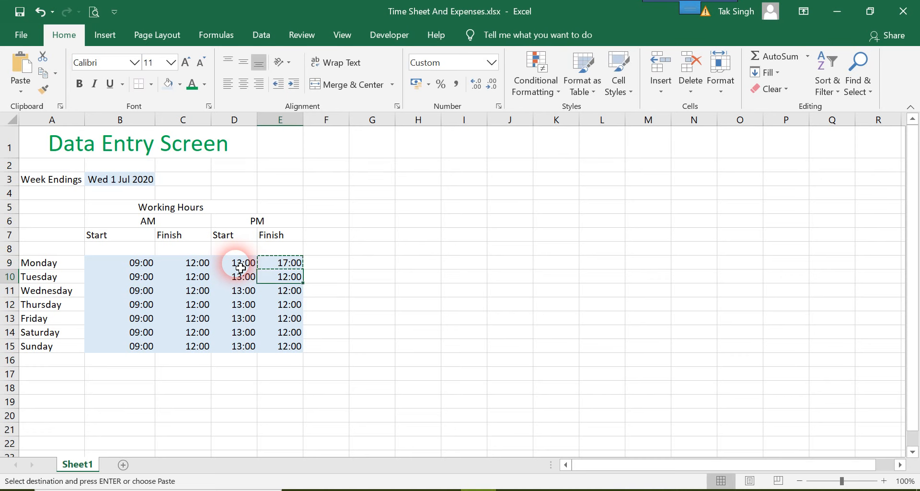
key(shift+Down)
key(shift+Down)
key(shift+Down)
key(shift+Down)
key(shift+Down)
key(shift+Down)
key(shift+Down)
key(shift+Down)
key(shift+Down)
key(shift+Down)
key(shift+Up)
key(shift+Up)
key(shift+Up)
key(shift+Up)
key(shift+Up)
key(ctrl+v)
drag(392, 295, 272, 238)
click(272, 239)
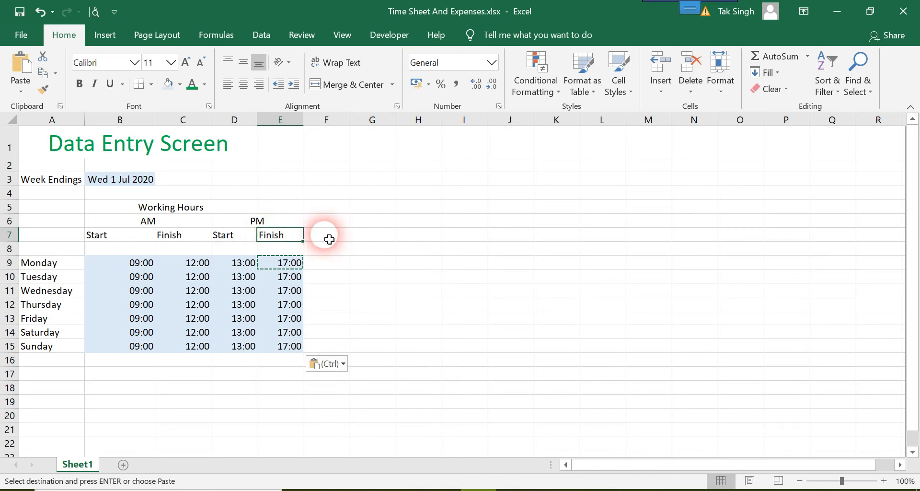
click(372, 239)
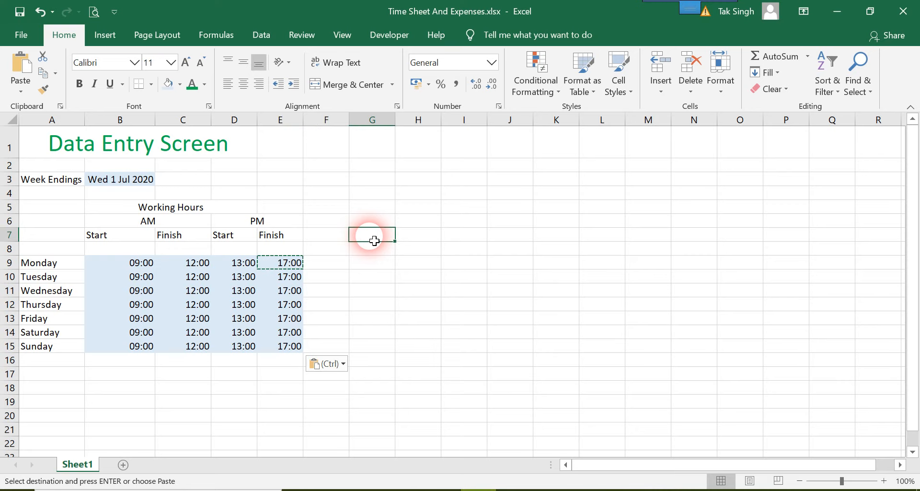
key(Escape)
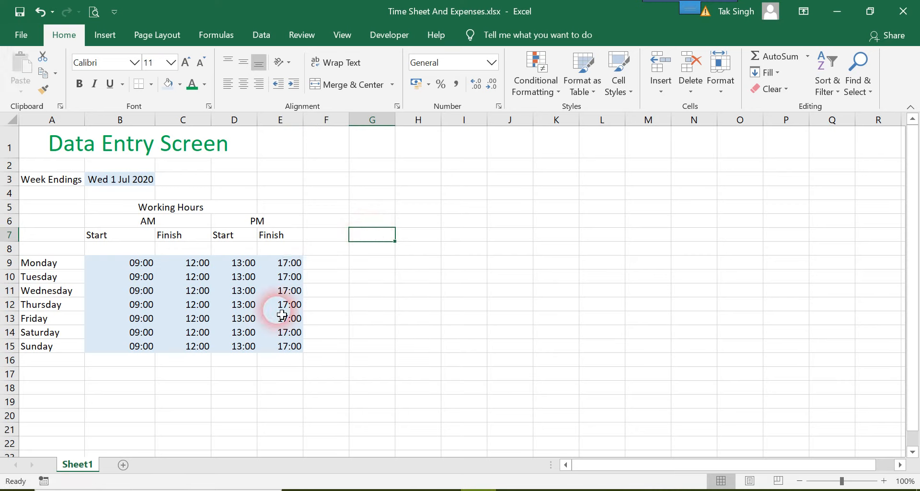